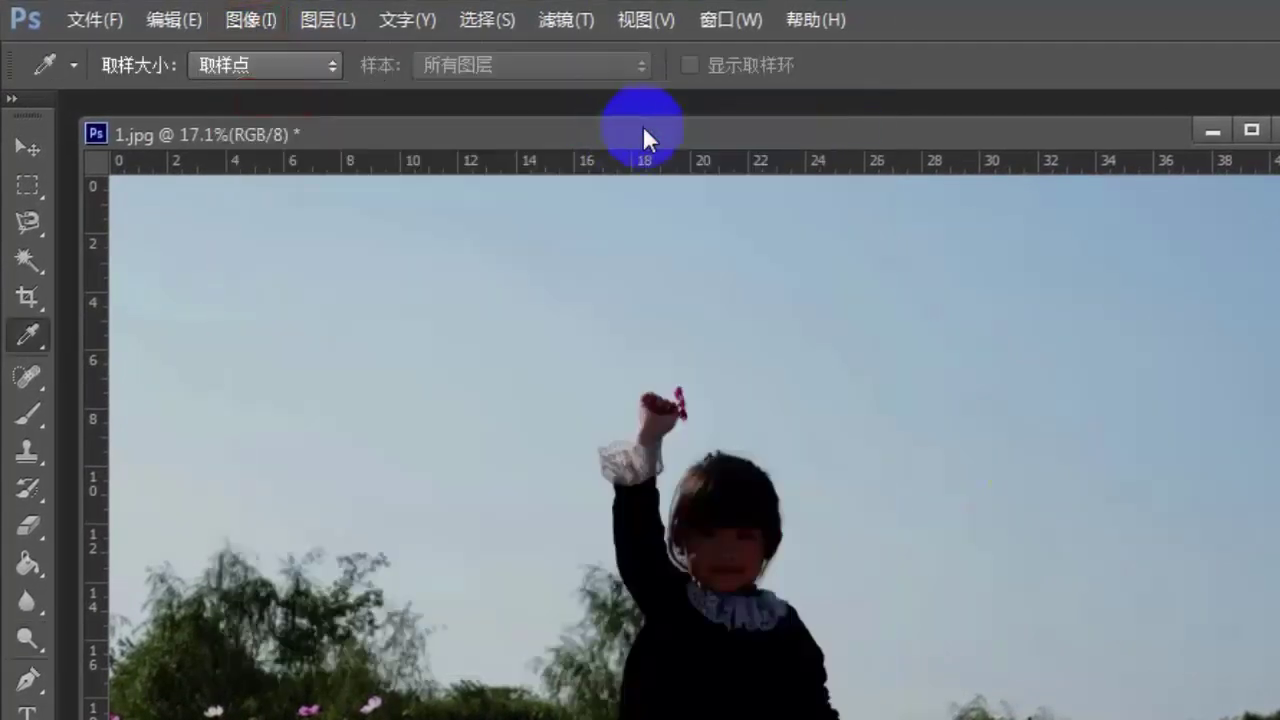
- Open the Levels adjustment for the photo
key(ctrl+l)
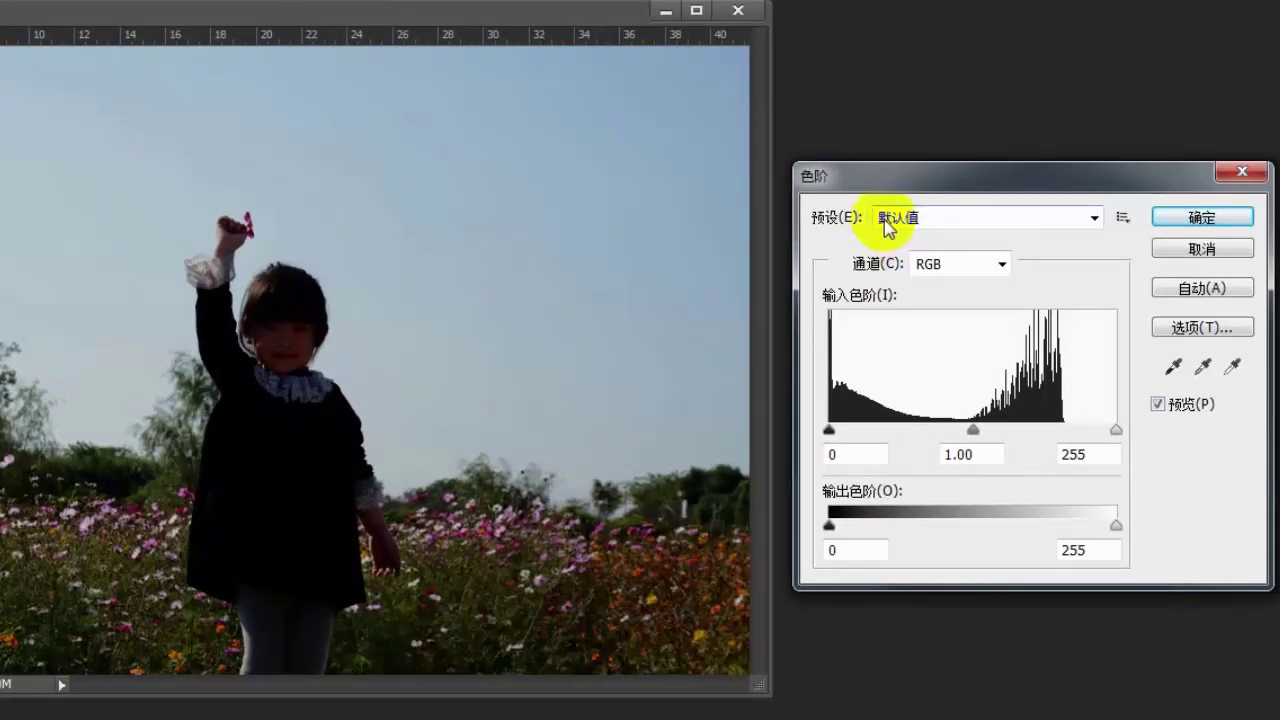
- Try the Darker (较暗) preset in Levels and return to the Default (默认值) preset
click(1091, 222)
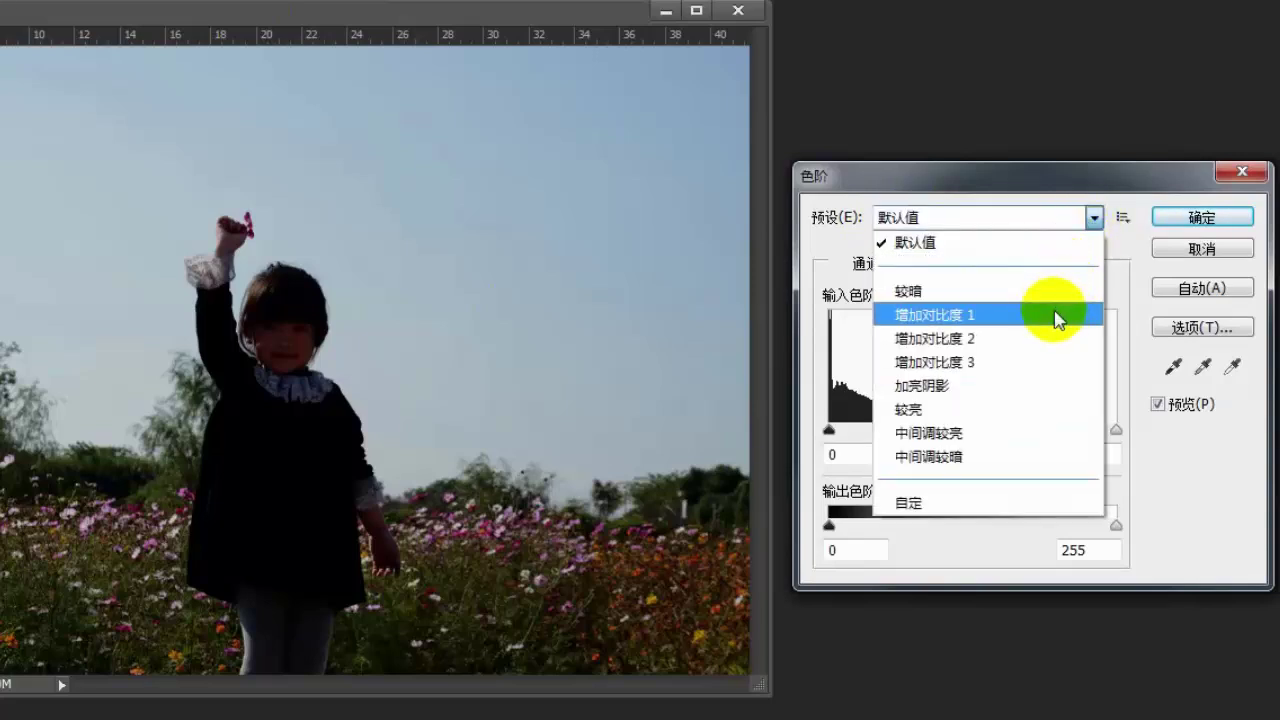
click(965, 291)
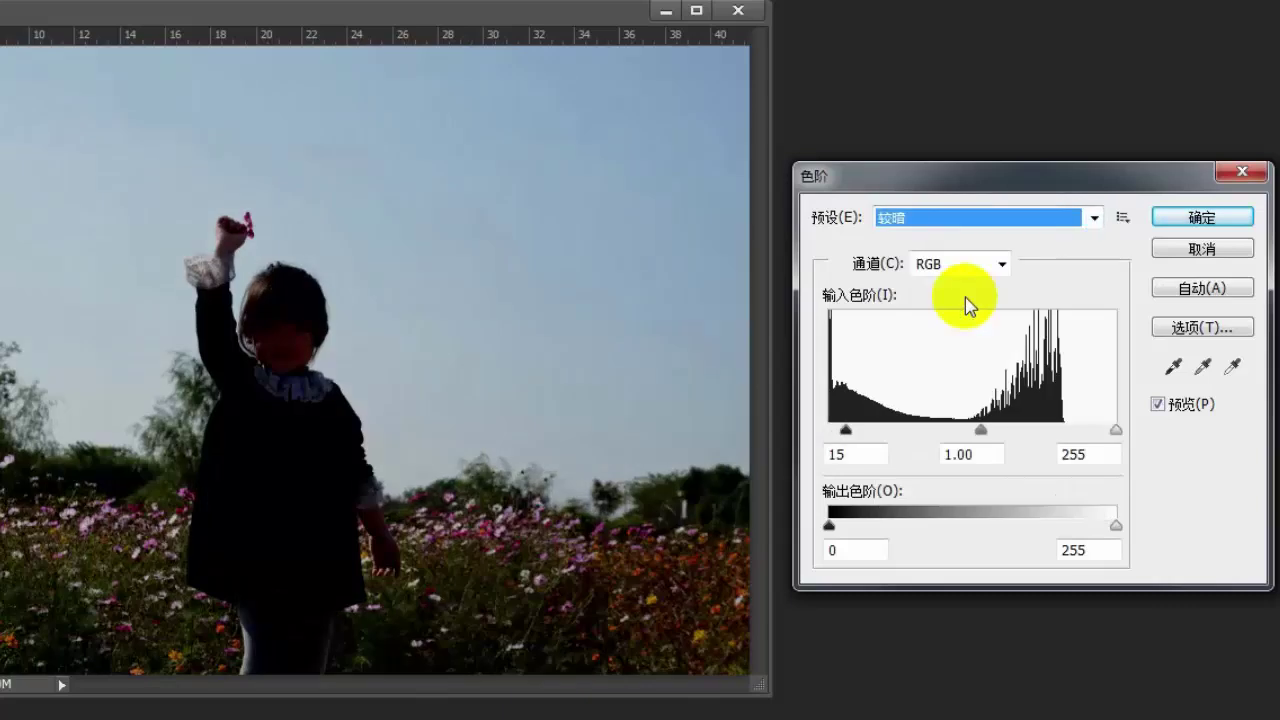
key(Up)
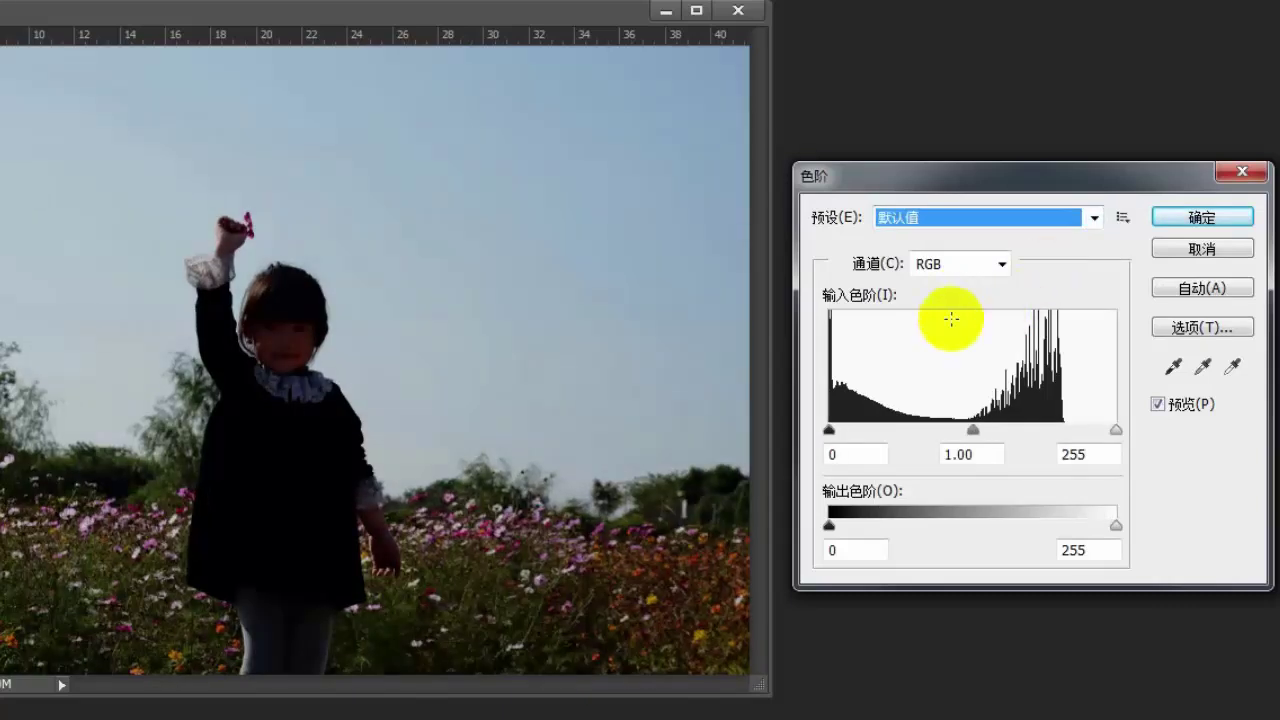
- Try adjusting the red channel's midtones in Levels and return to the RGB channel
click(1003, 266)
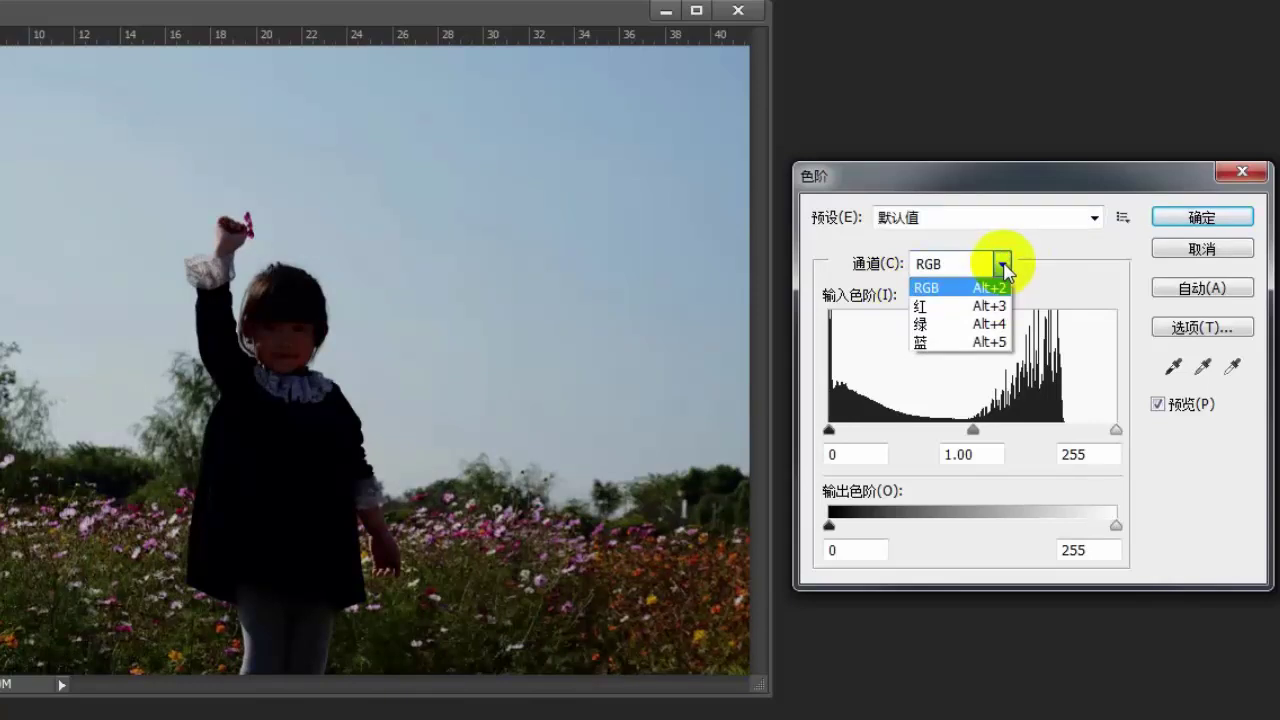
click(940, 306)
mouse_move(973, 429)
mouse_down()
mouse_move(925, 431)
mouse_move(986, 429)
mouse_move(980, 418)
mouse_up()
key(ctrl+2)
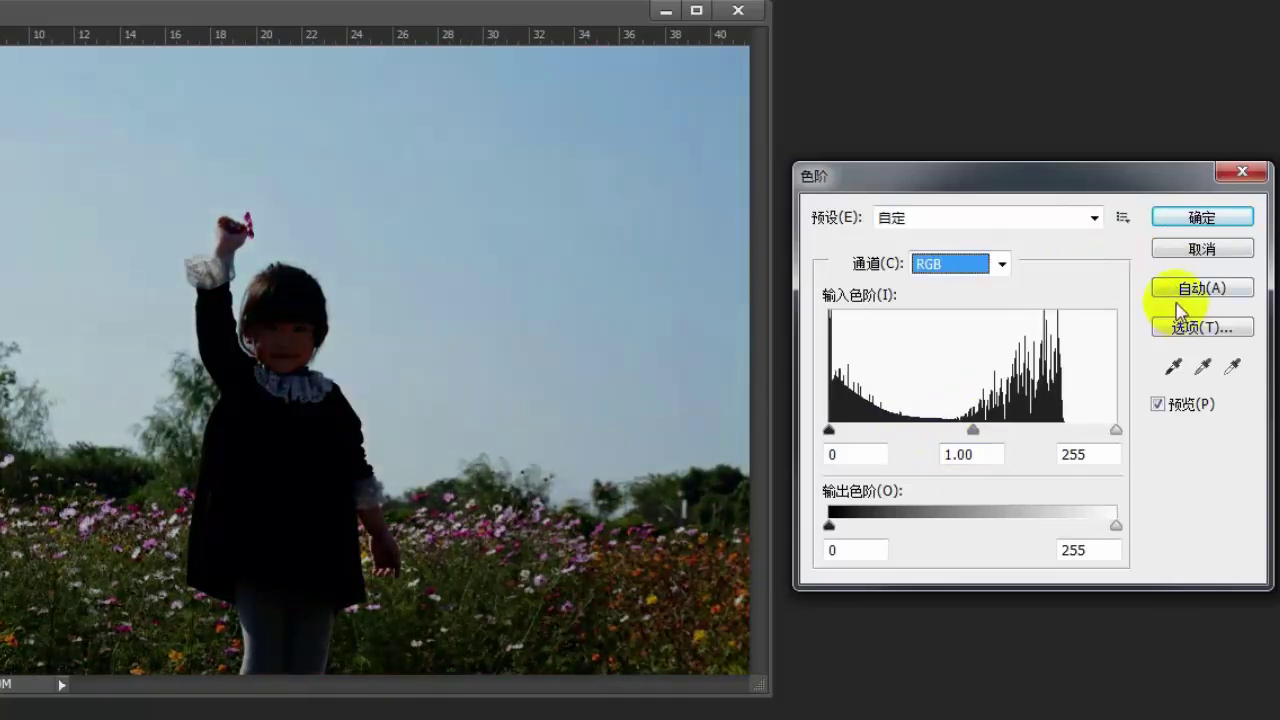
- Try the automatic Levels correction and compare it with the original using the preview
click(1168, 292)
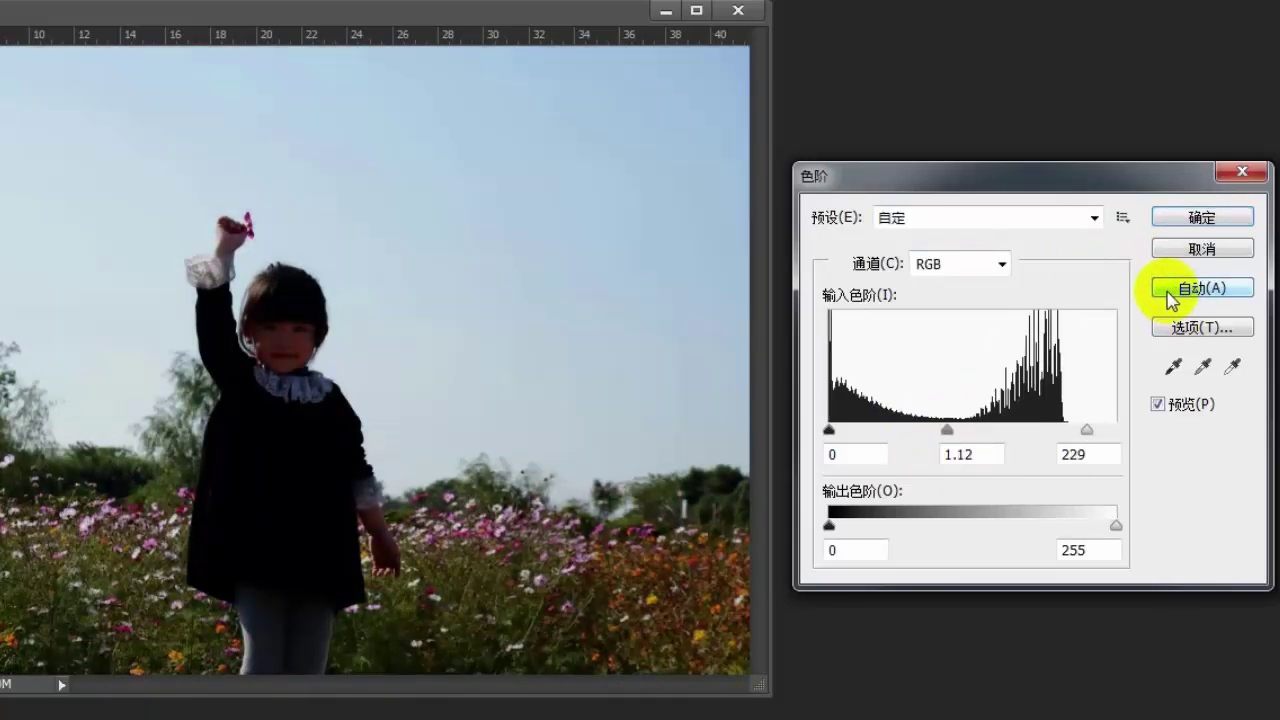
click(1158, 405)
click(1158, 405)
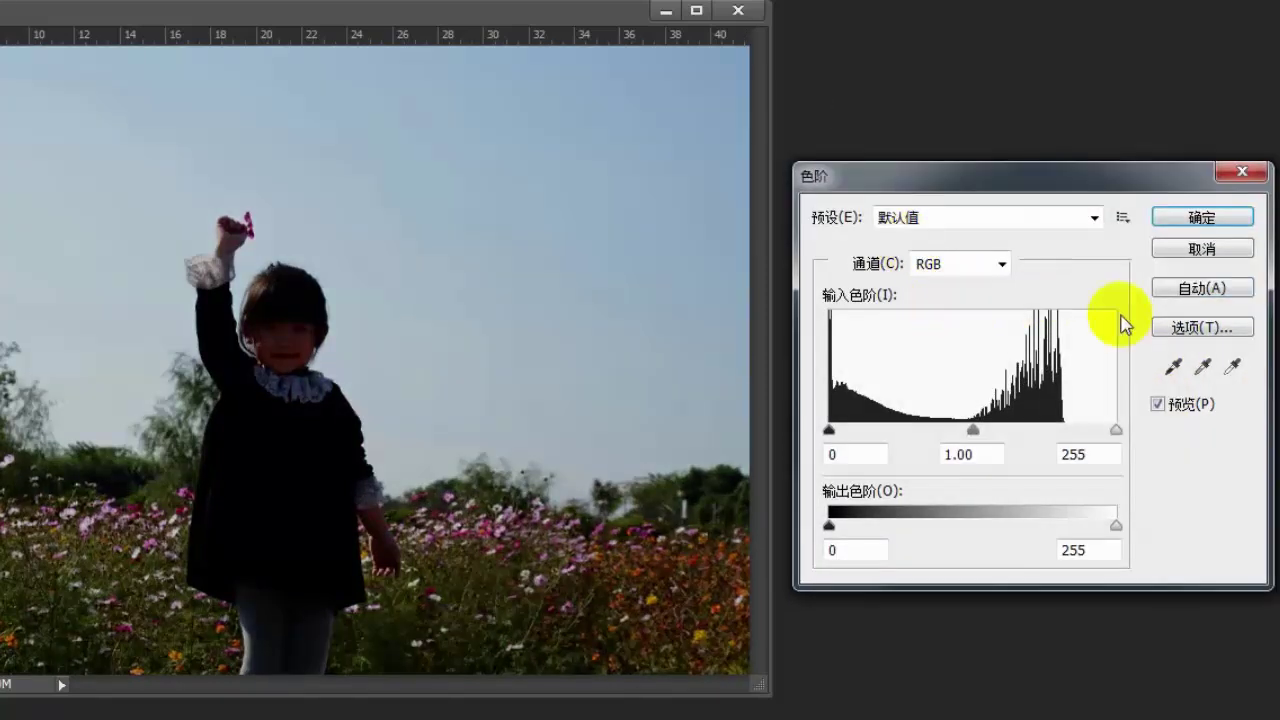
- Try sampling a black point on the dark dress and a white point in the sky, comparing the result with the original
click(1173, 368)
click(243, 457)
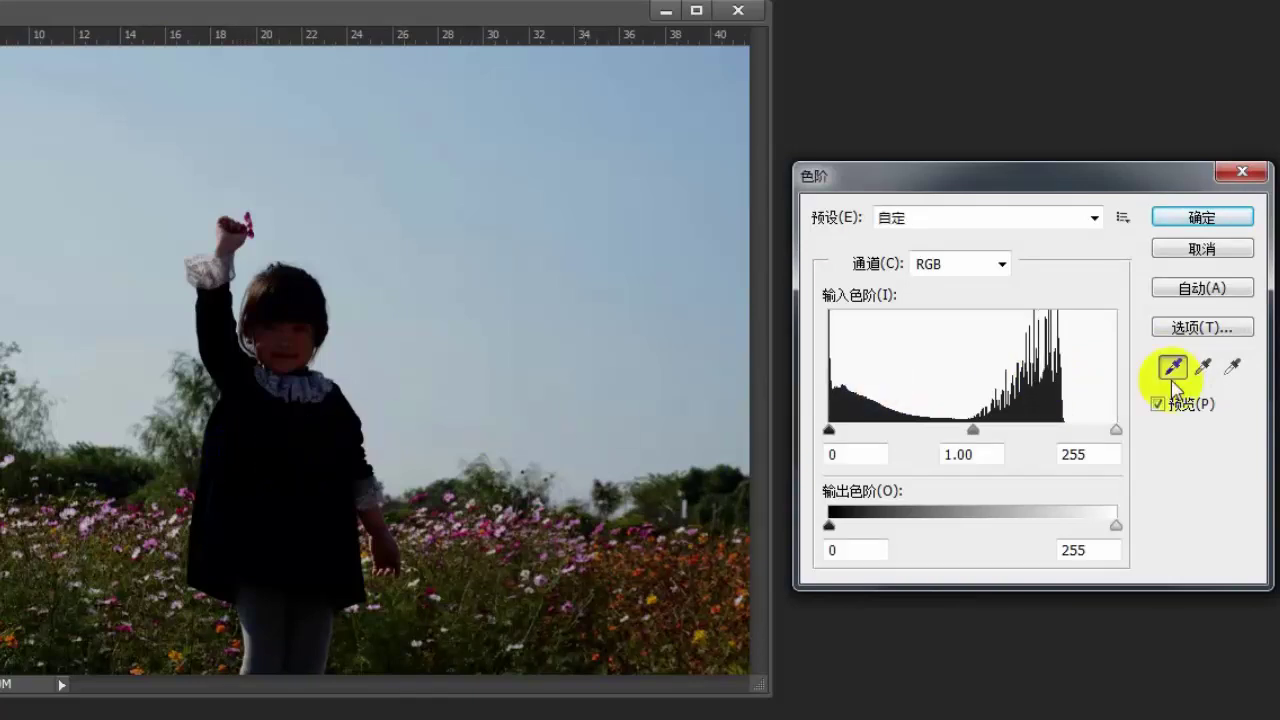
click(1234, 372)
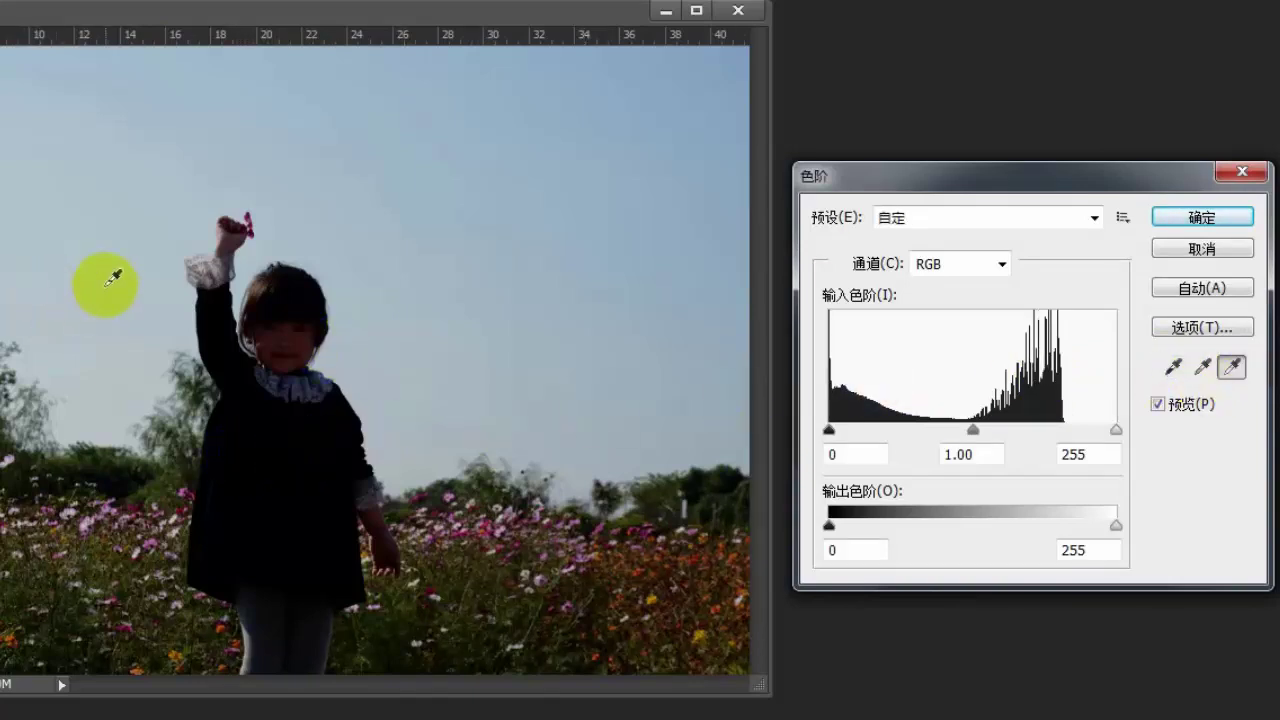
click(100, 274)
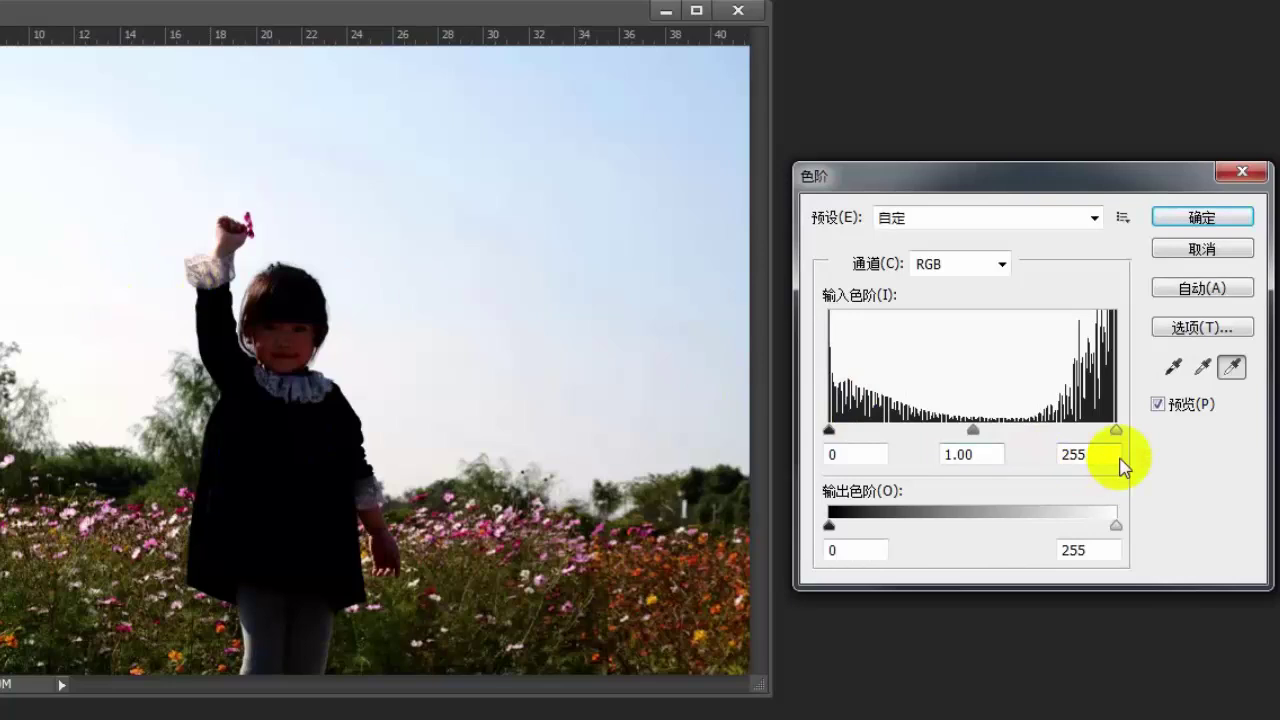
click(1158, 405)
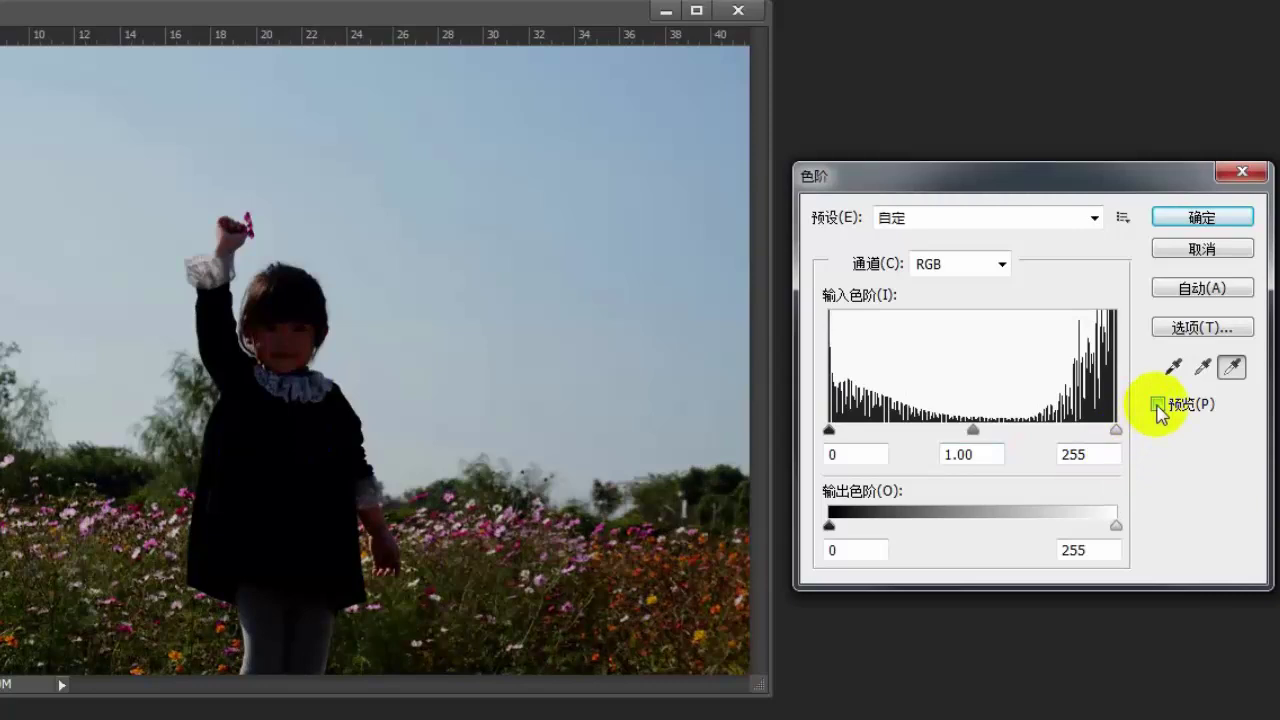
click(1158, 405)
- Try out the black and white output level sliders in Levels
mouse_move(829, 525)
mouse_down()
mouse_move(914, 529)
mouse_move(829, 522)
mouse_up()
mouse_move(1115, 525)
mouse_down()
mouse_move(961, 519)
mouse_move(956, 530)
mouse_move(1125, 530)
mouse_up()
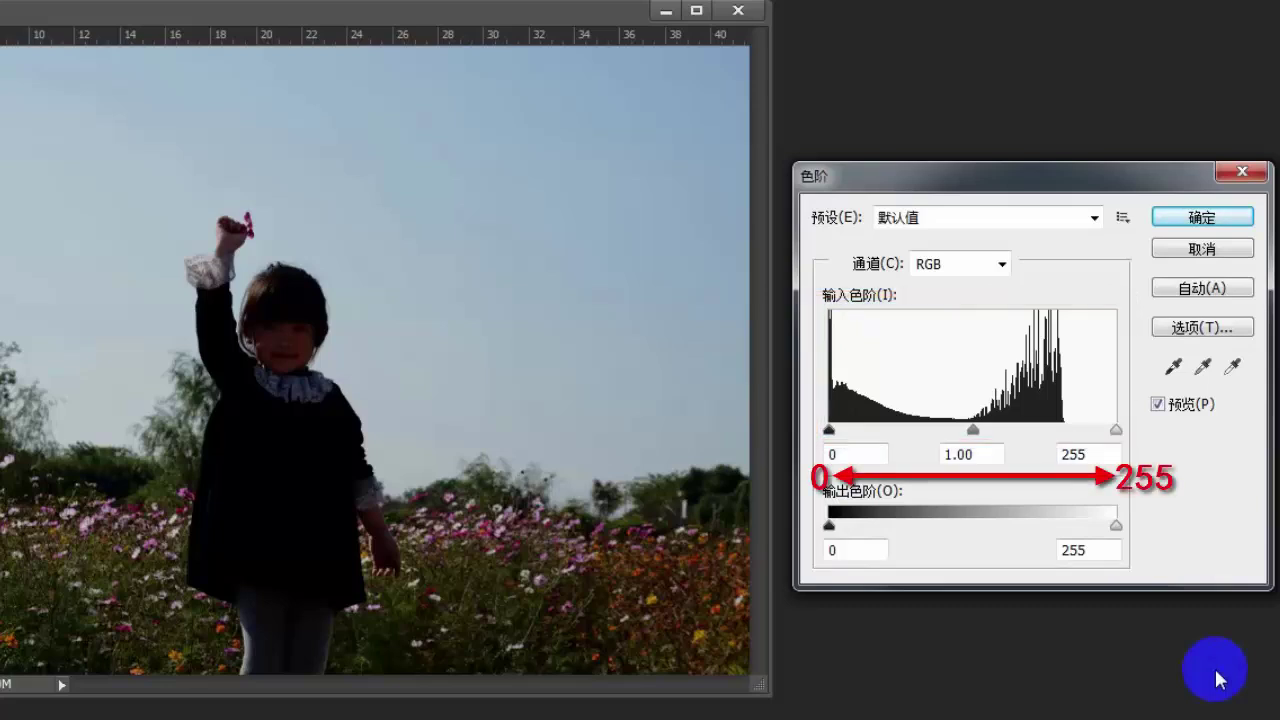
- Try a shadow input of 24 and a highlight input of 166, restoring them to 0 and 255
drag(829, 429, 856, 436)
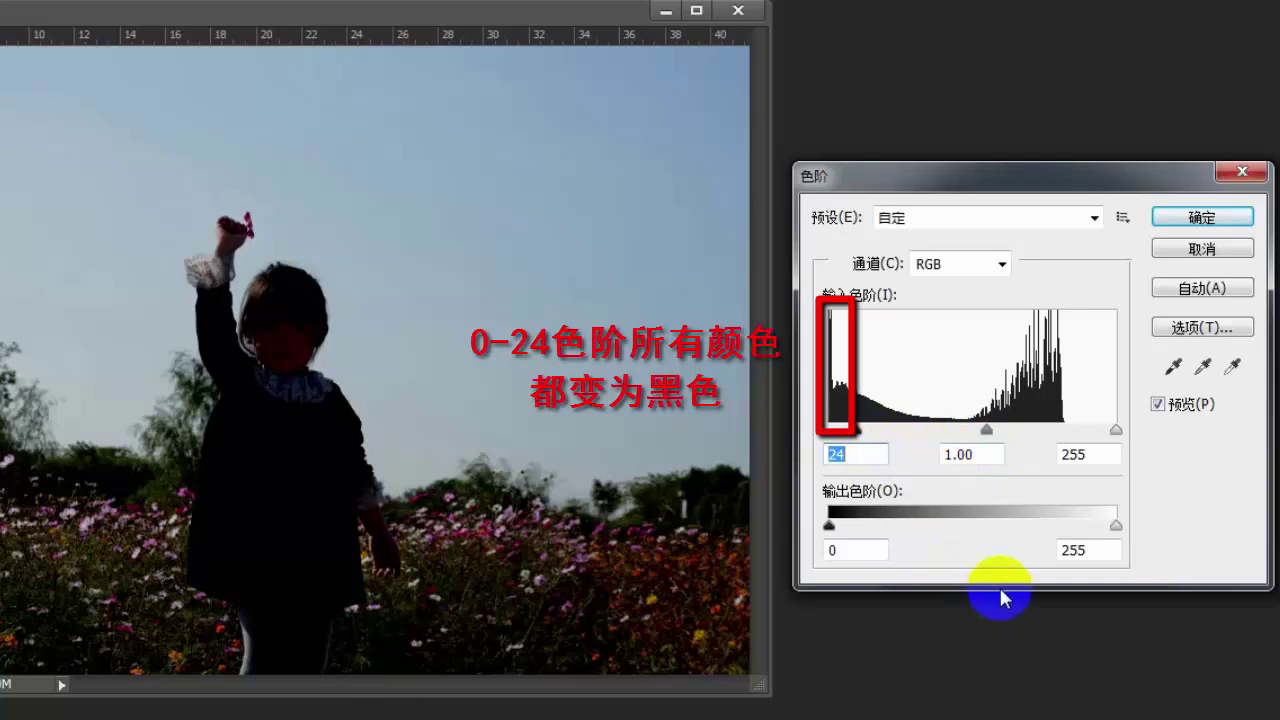
drag(855, 431, 811, 432)
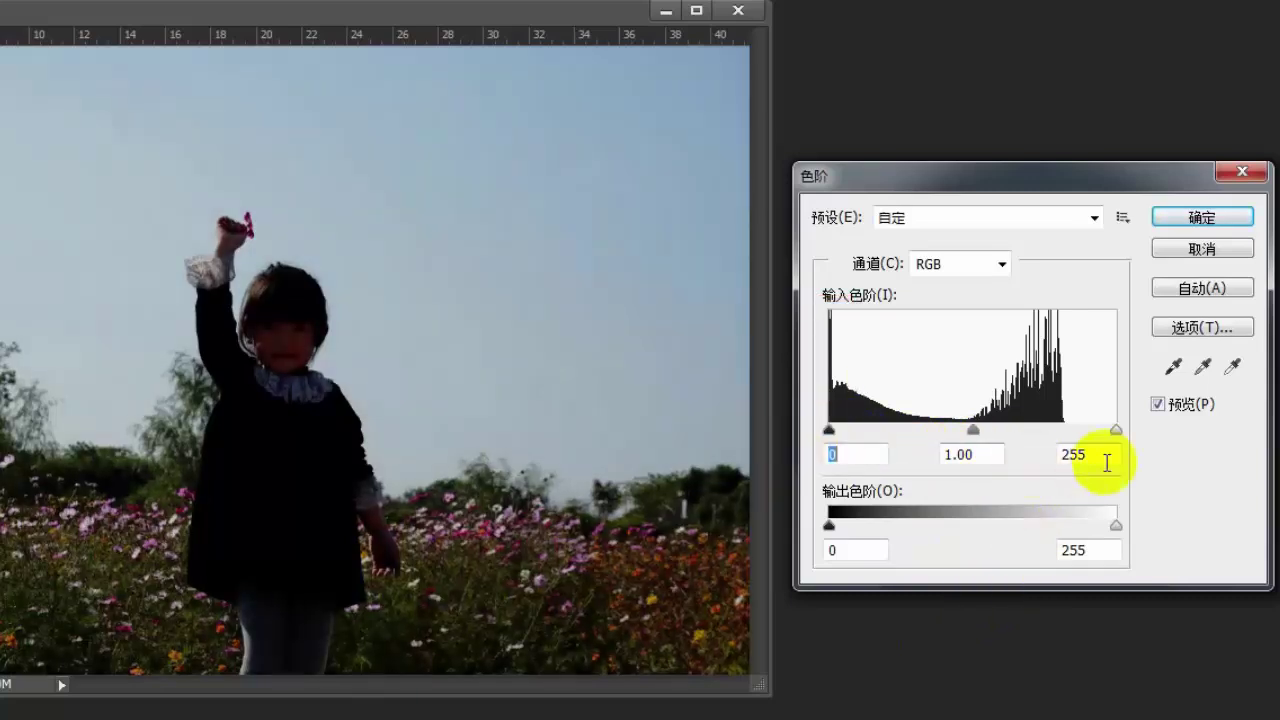
drag(1116, 430, 1018, 432)
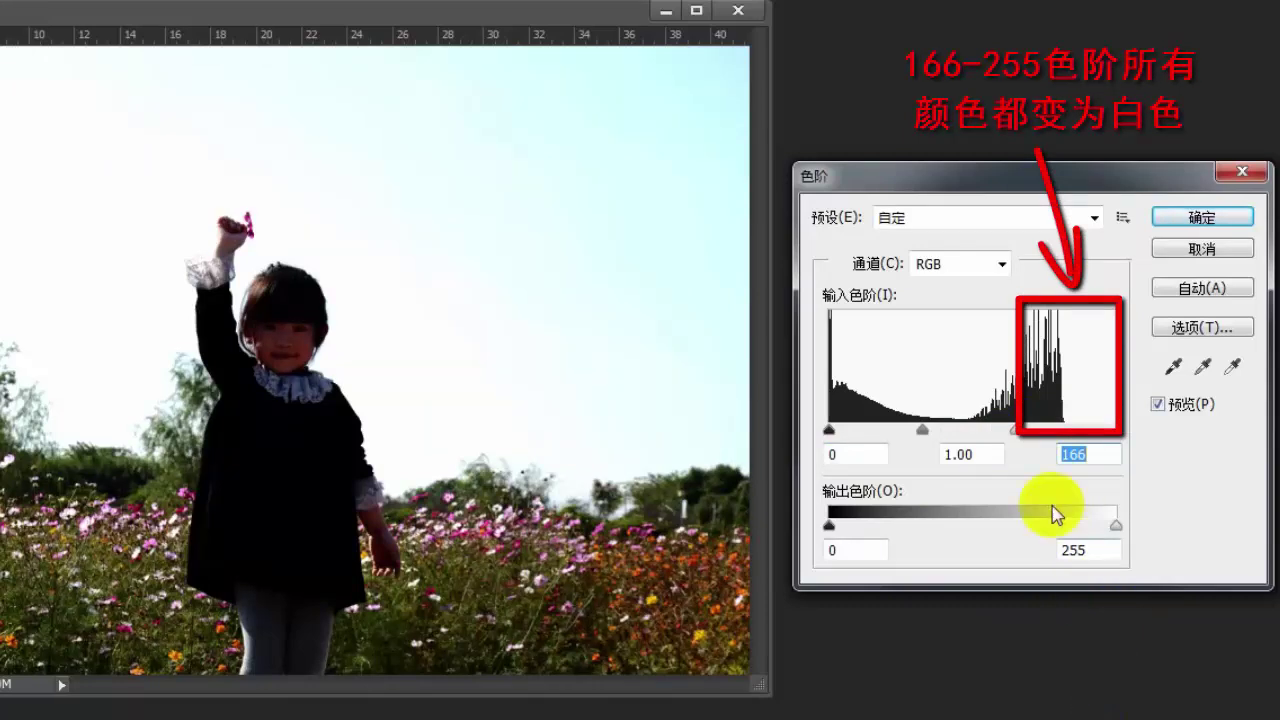
drag(1018, 431, 1132, 445)
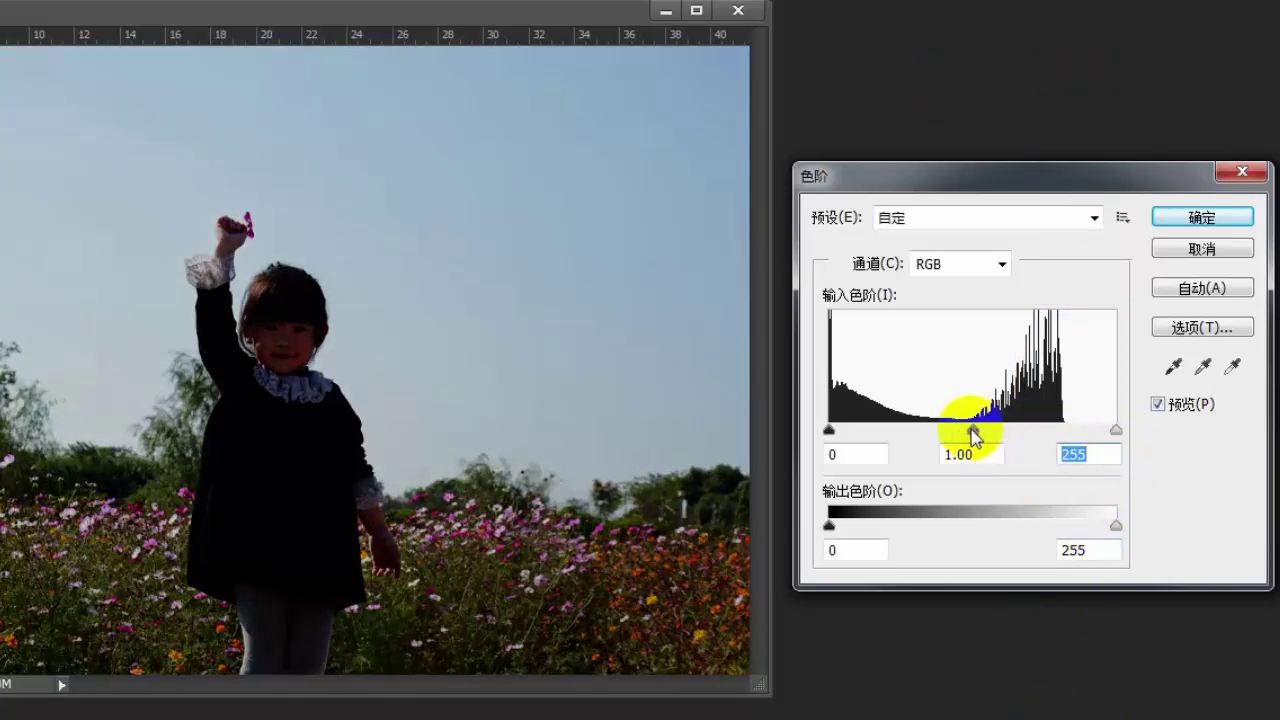
- Brighten the photo by setting the midtone input to about 2.34 and bringing the highlight input to the histogram's bright edge
drag(970, 430, 886, 436)
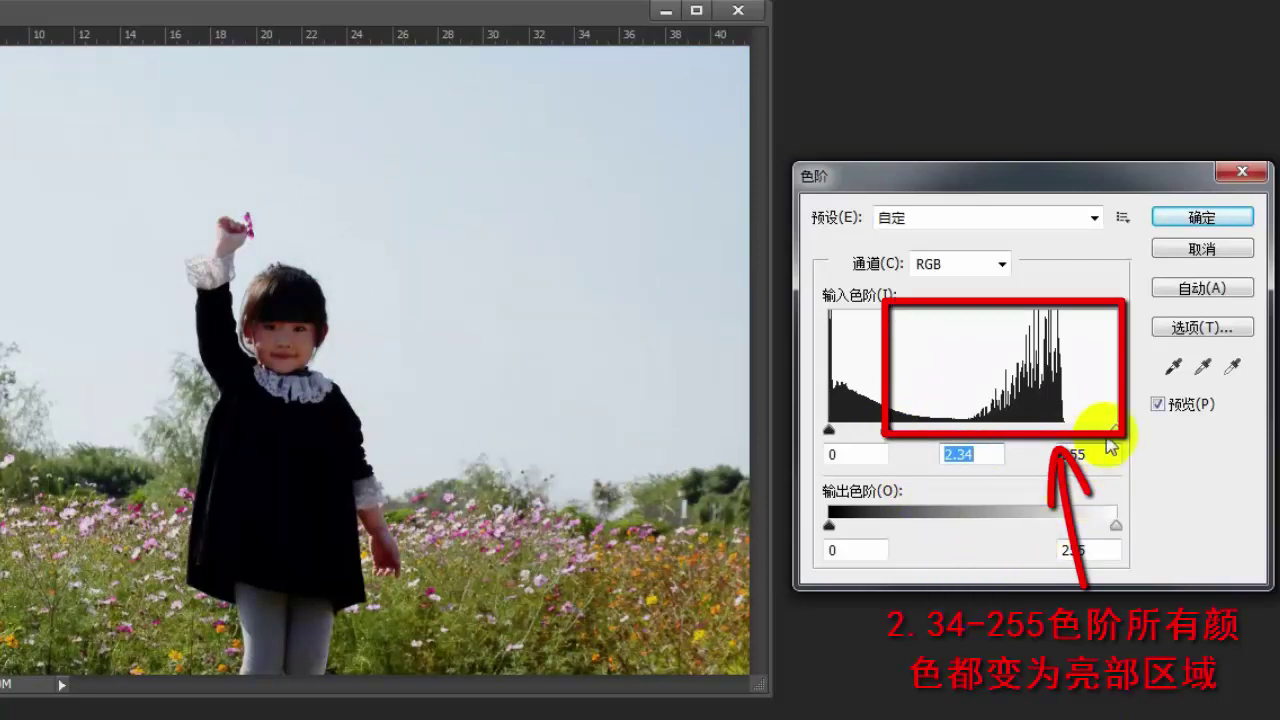
drag(1116, 430, 1062, 430)
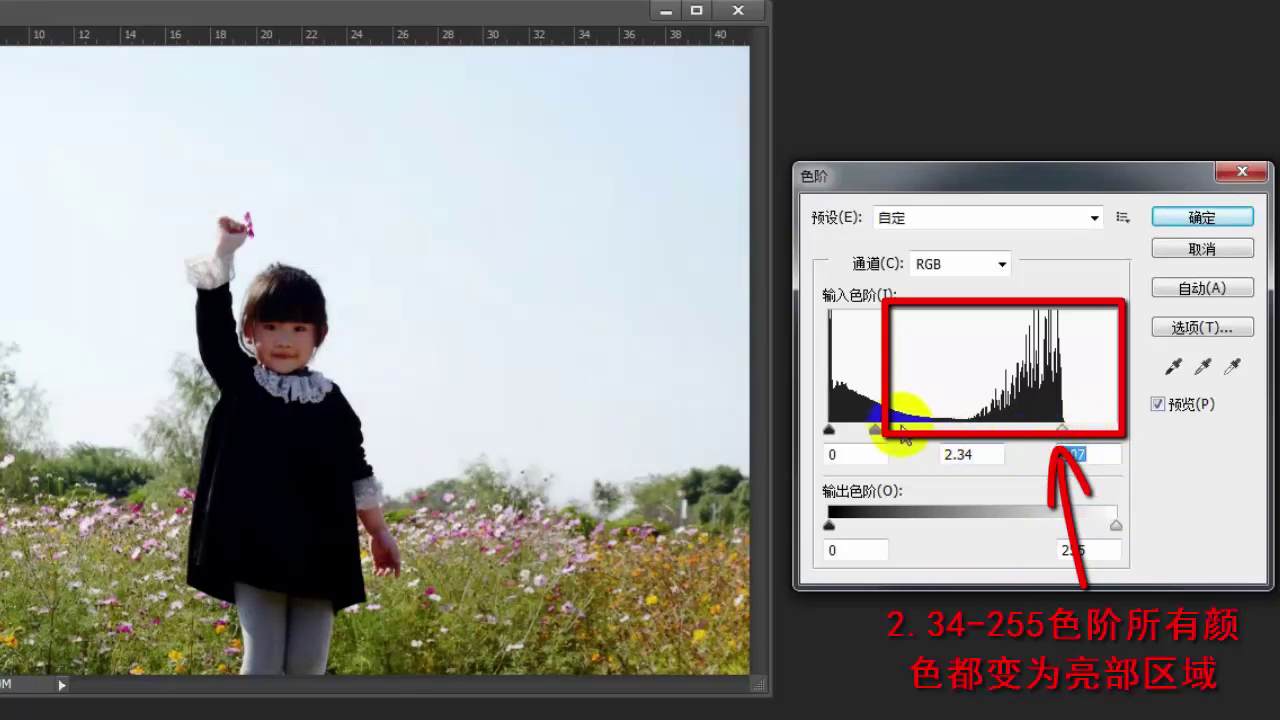
drag(872, 430, 873, 430)
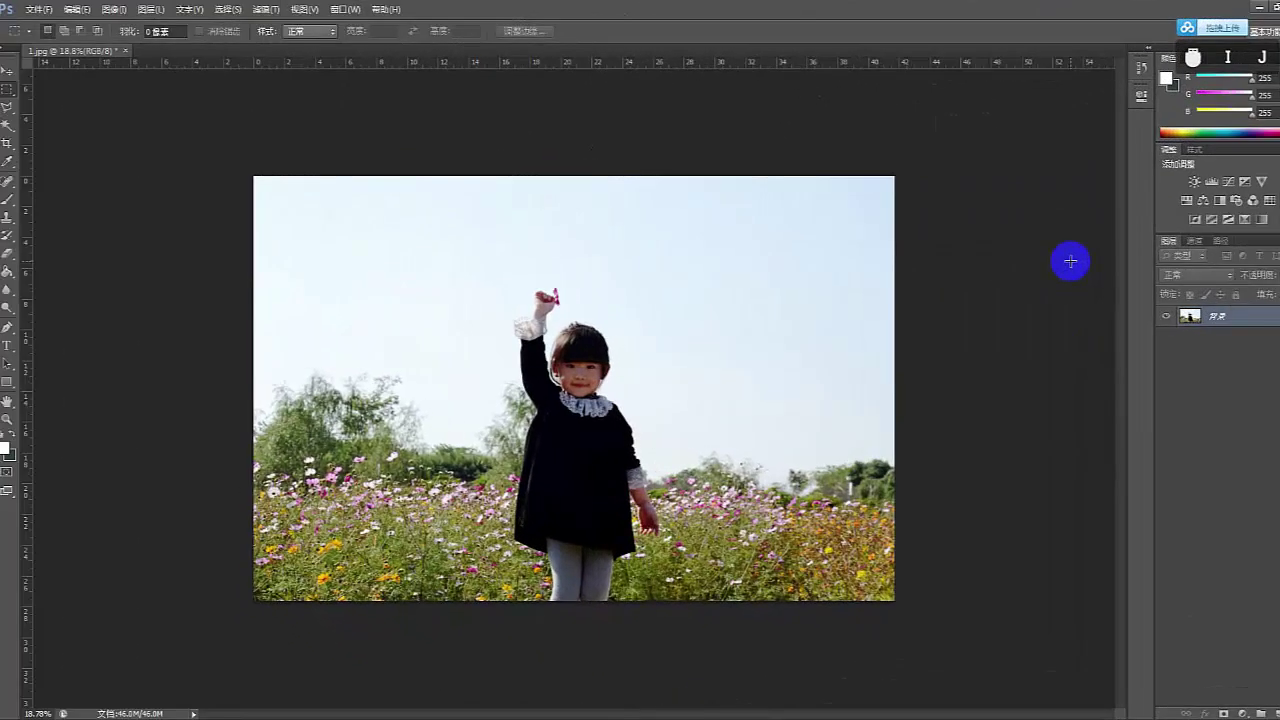
- Try a hue shift of +20 on the whole photo with Hue/Saturation and discard it
click(114, 9)
mouse_move(254, 51)
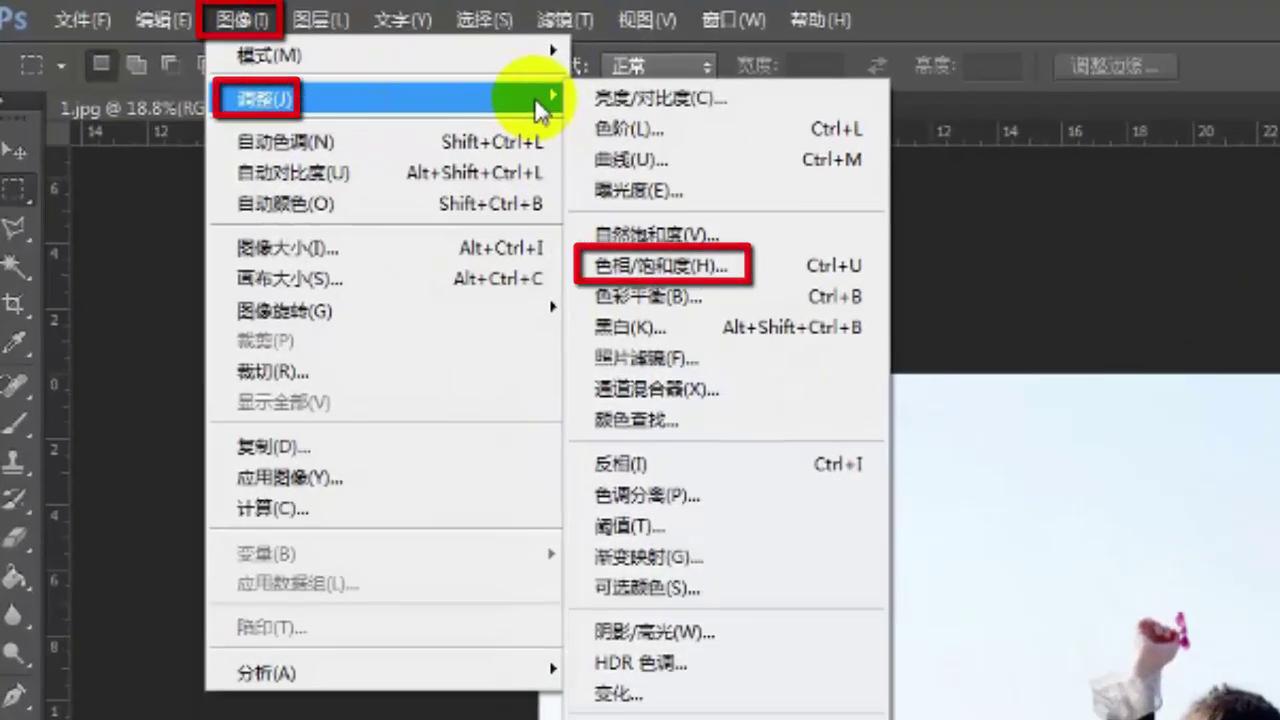
click(661, 265)
drag(950, 327, 965, 327)
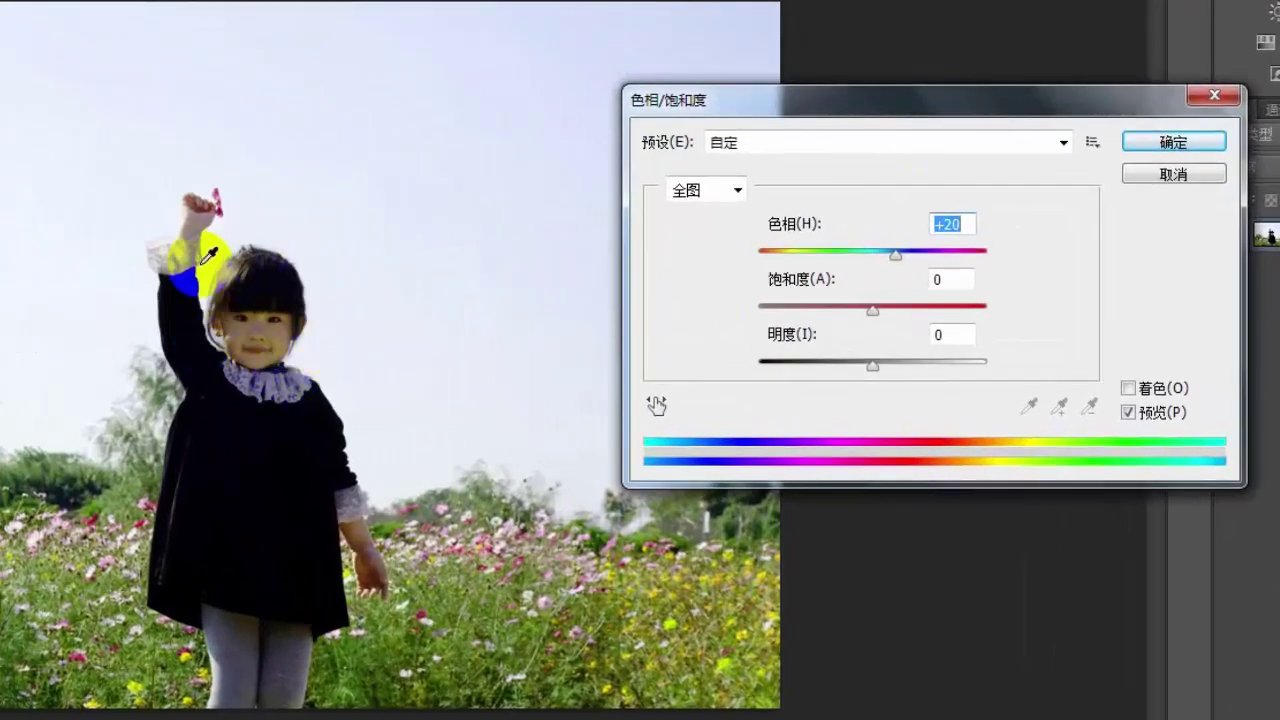
click(1140, 175)
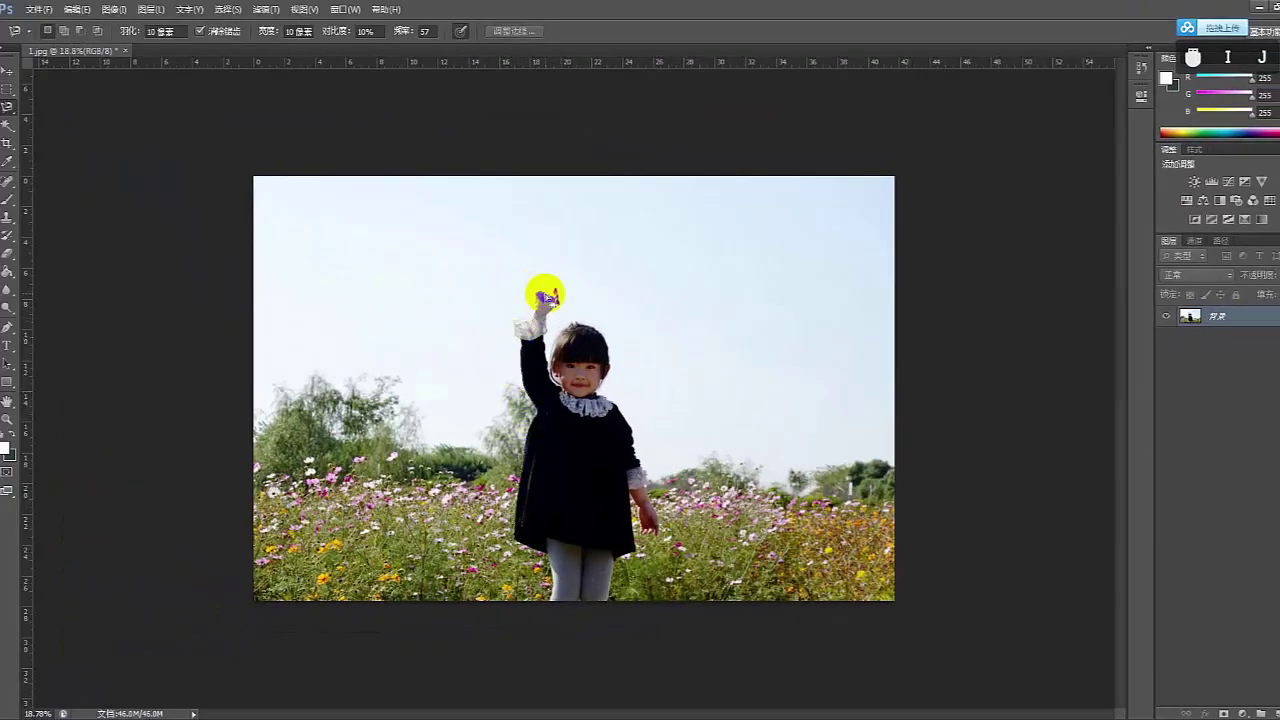
- Select the girl along her outline with the Magnetic Lasso and invert the selection to the background
click(548, 298)
right_click(586, 453)
click(614, 451)
- Apply Hue/Saturation to the selected background with hue +16 and saturation +17
key(ctrl+u)
drag(945, 331, 963, 362)
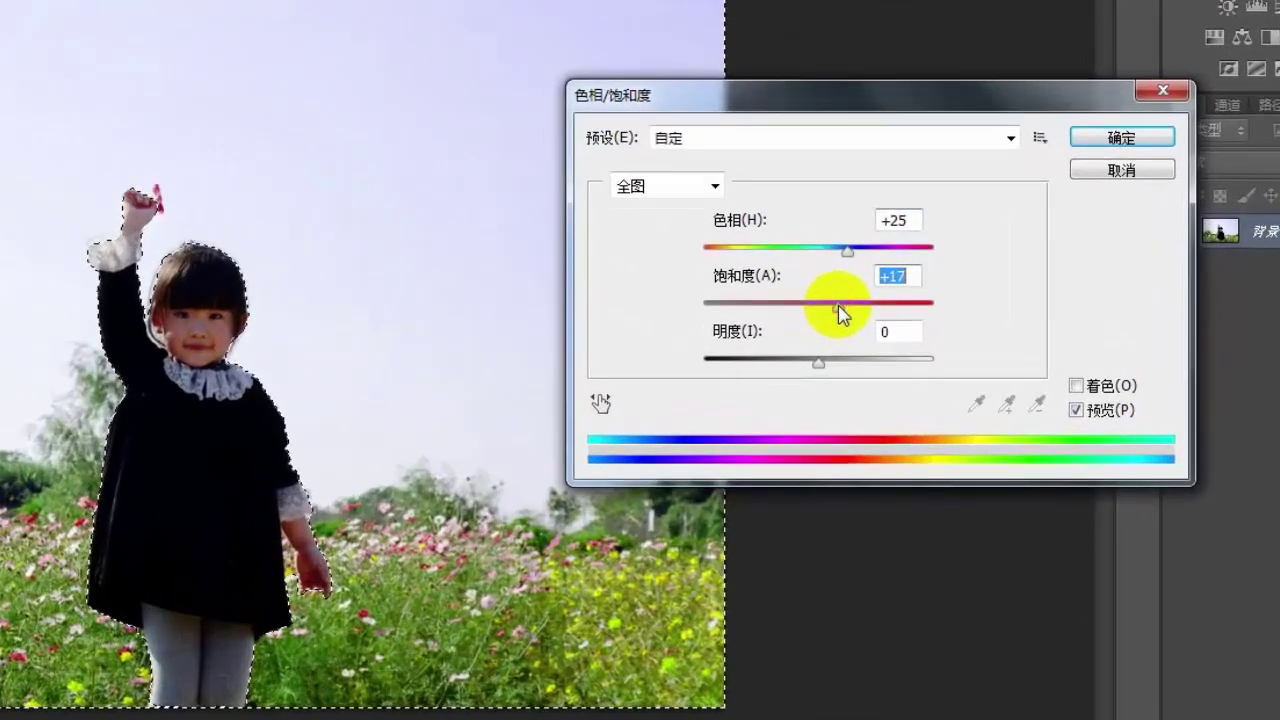
drag(847, 252, 838, 256)
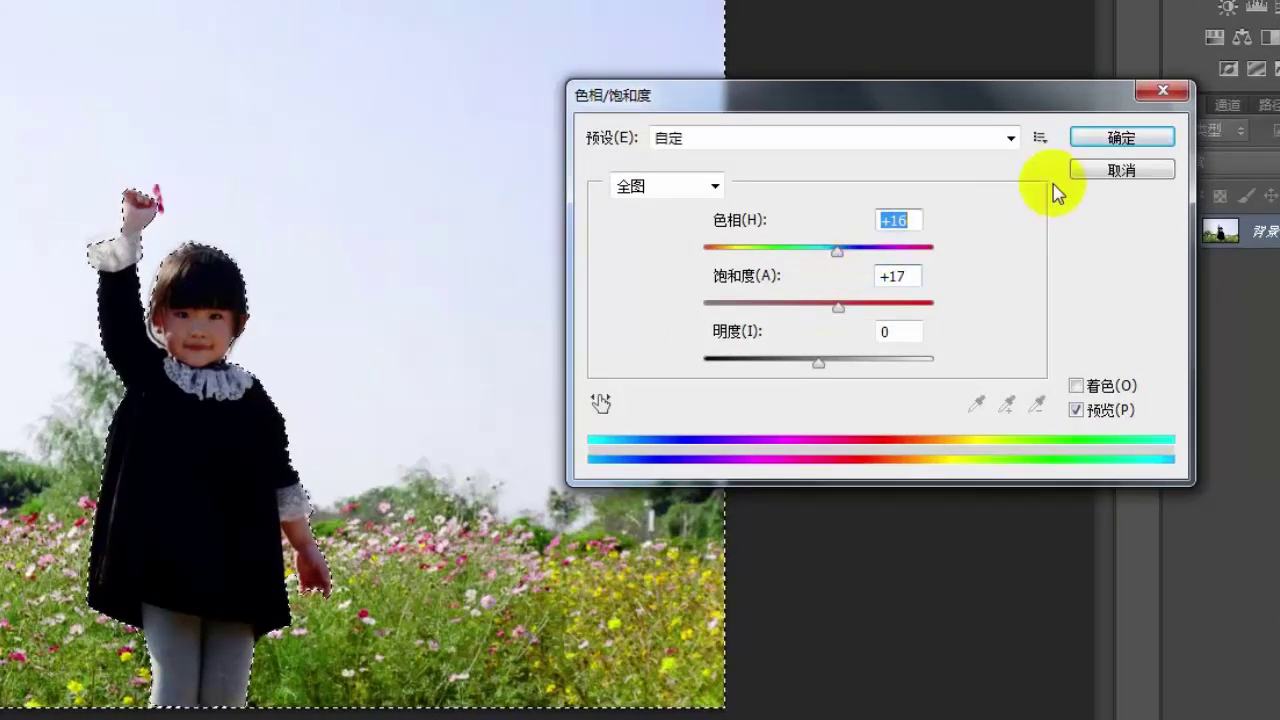
click(1121, 137)
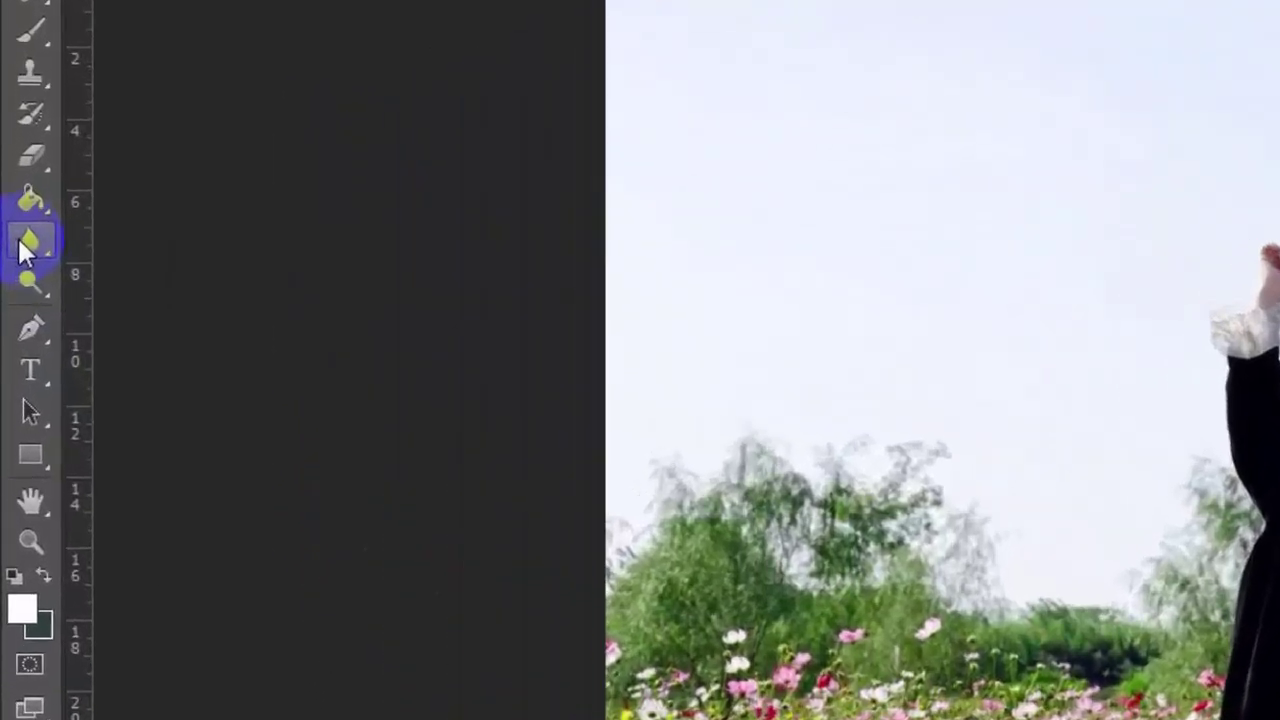
- Set up the Dodge tool with a 156-pixel brush, the Shadows (阴影) range and 24% exposure
right_click(14, 293)
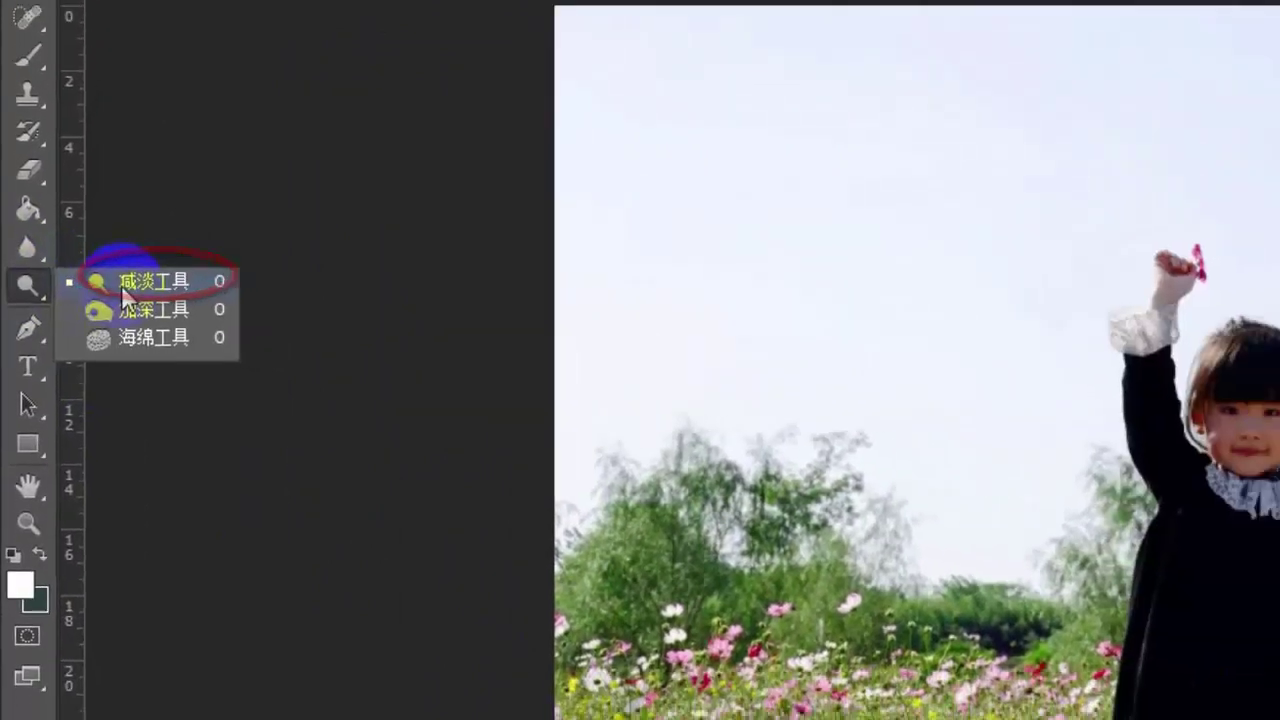
click(140, 274)
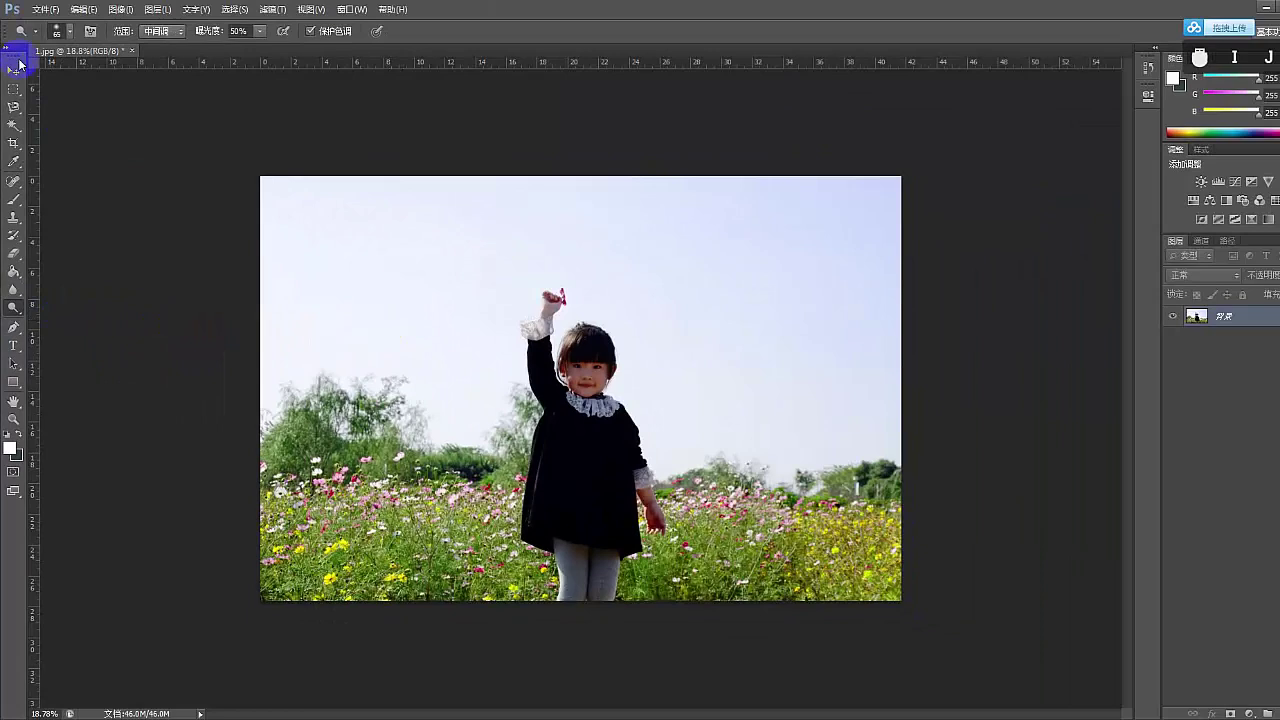
click(66, 32)
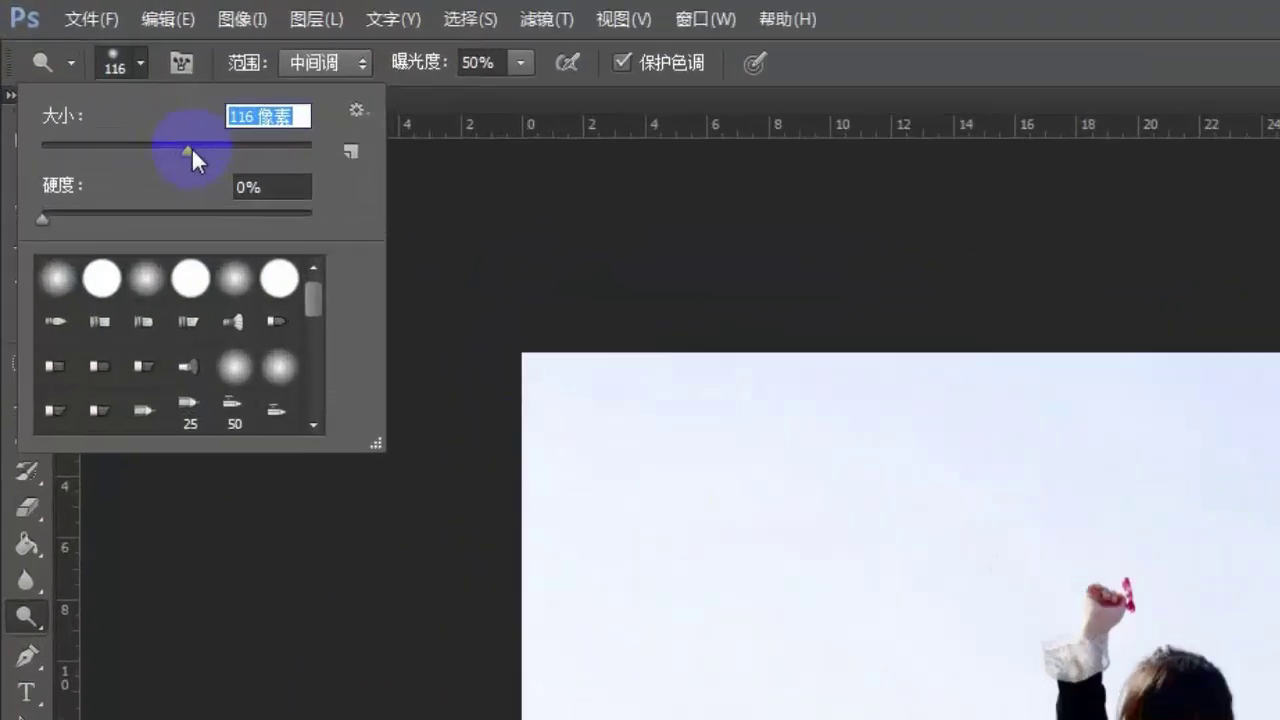
drag(94, 75, 107, 76)
click(543, 105)
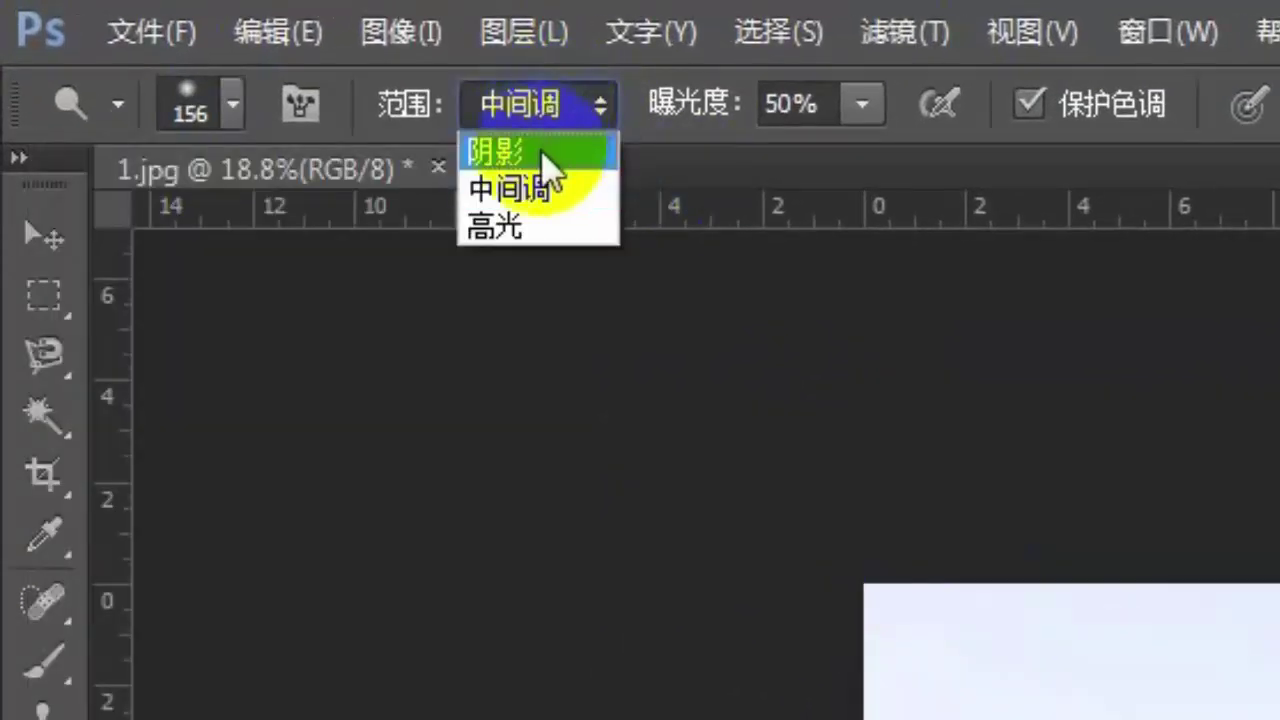
click(548, 155)
drag(680, 116, 624, 121)
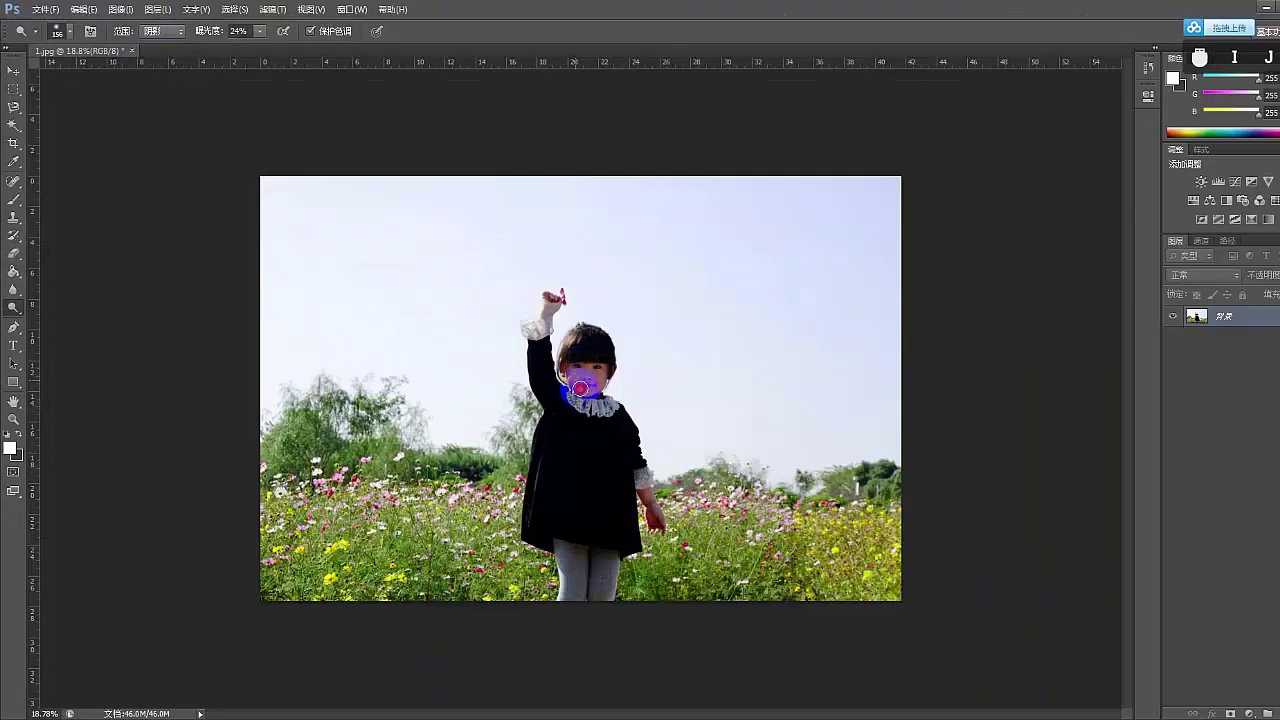
- Lighten the shadows on the girl's face and raised hand with the Dodge tool, finishing on the Move tool
drag(592, 389, 568, 368)
drag(553, 313, 545, 315)
drag(599, 370, 612, 368)
key(v)
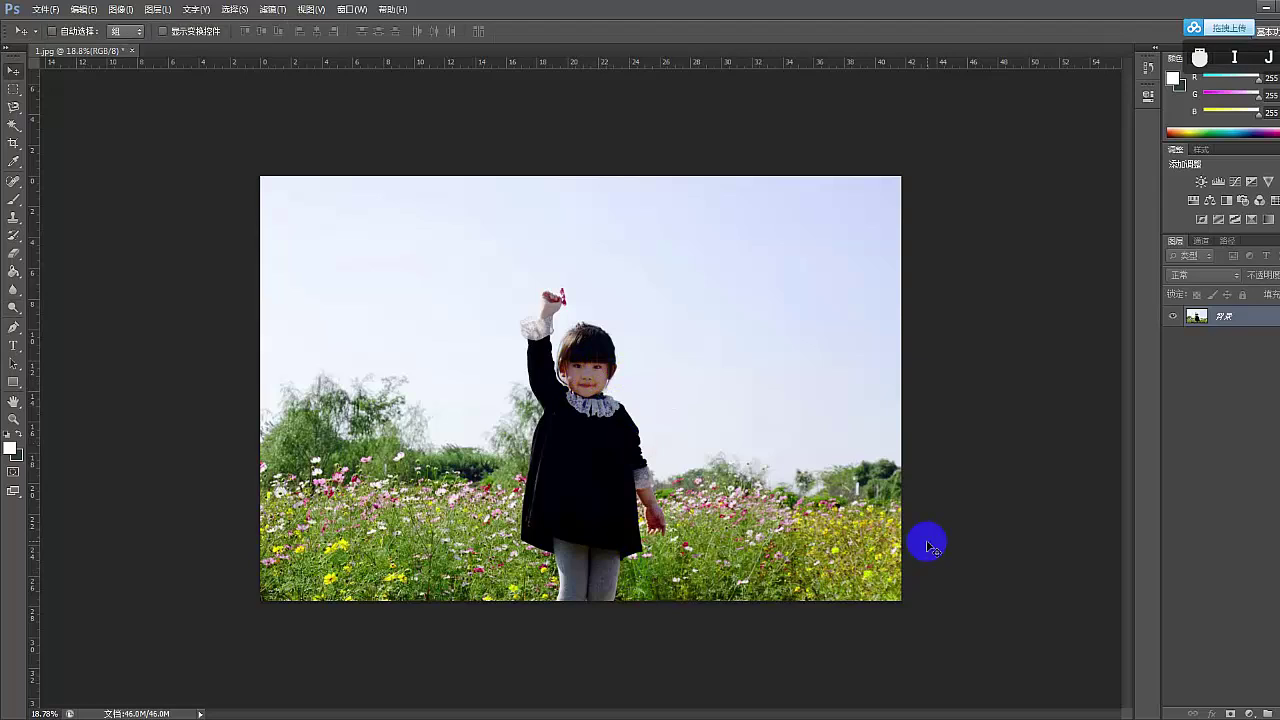